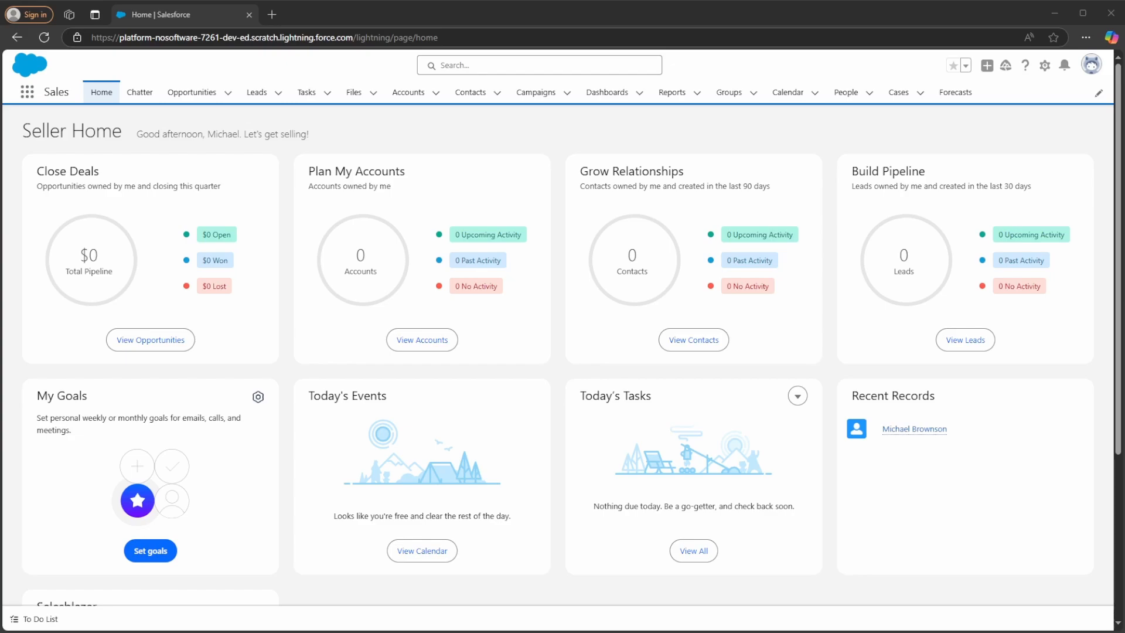
Step: Launch the RLM app by searching for "rlm" and open its Sync Data page
click(31, 96)
text(rlm)
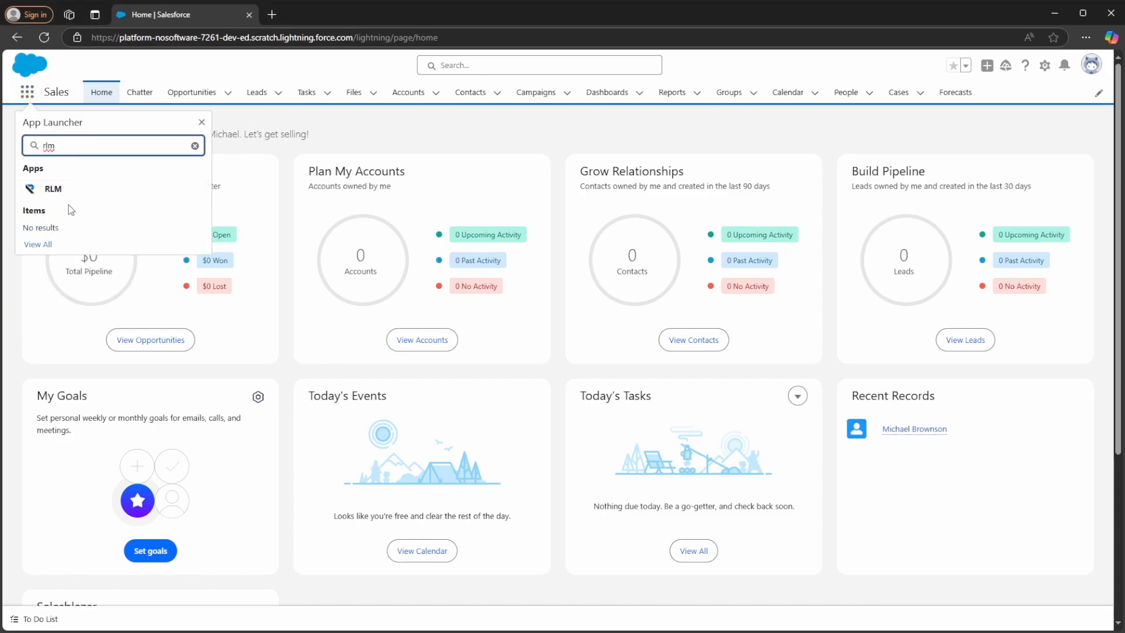
click(73, 189)
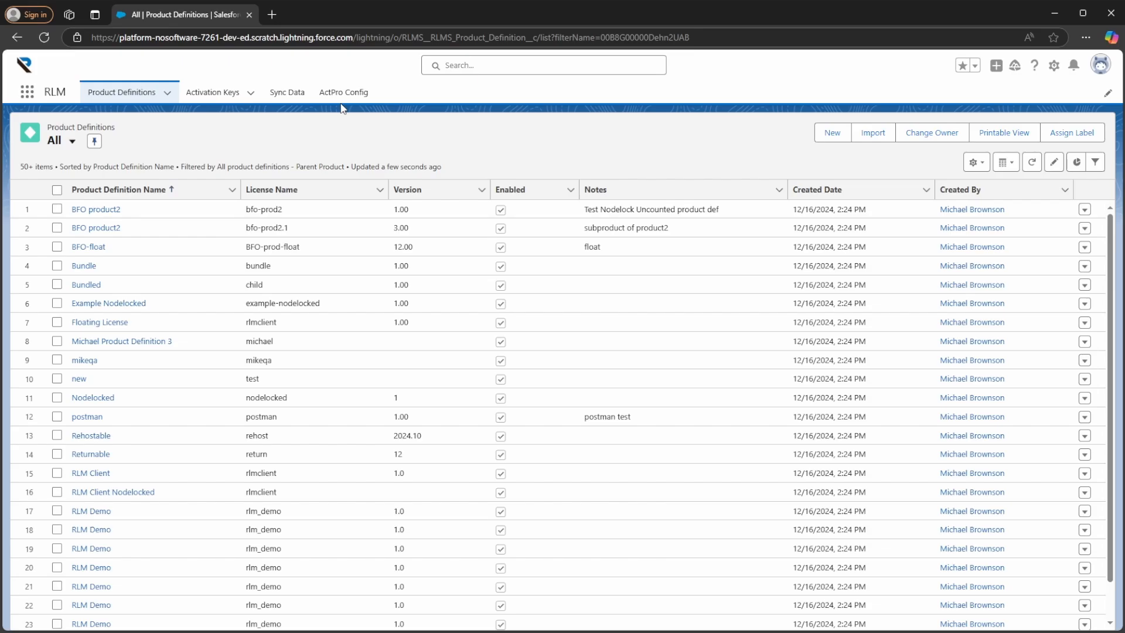
click(289, 97)
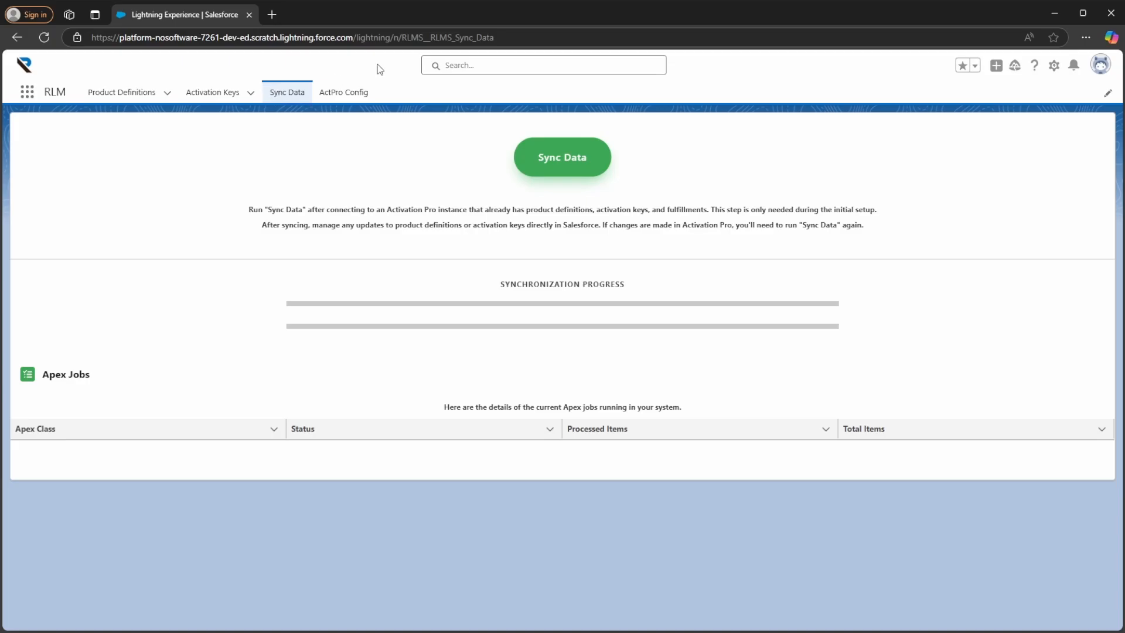
Step: Open the Floating License product definition, make its Parent Product field editable, and save the record
click(120, 93)
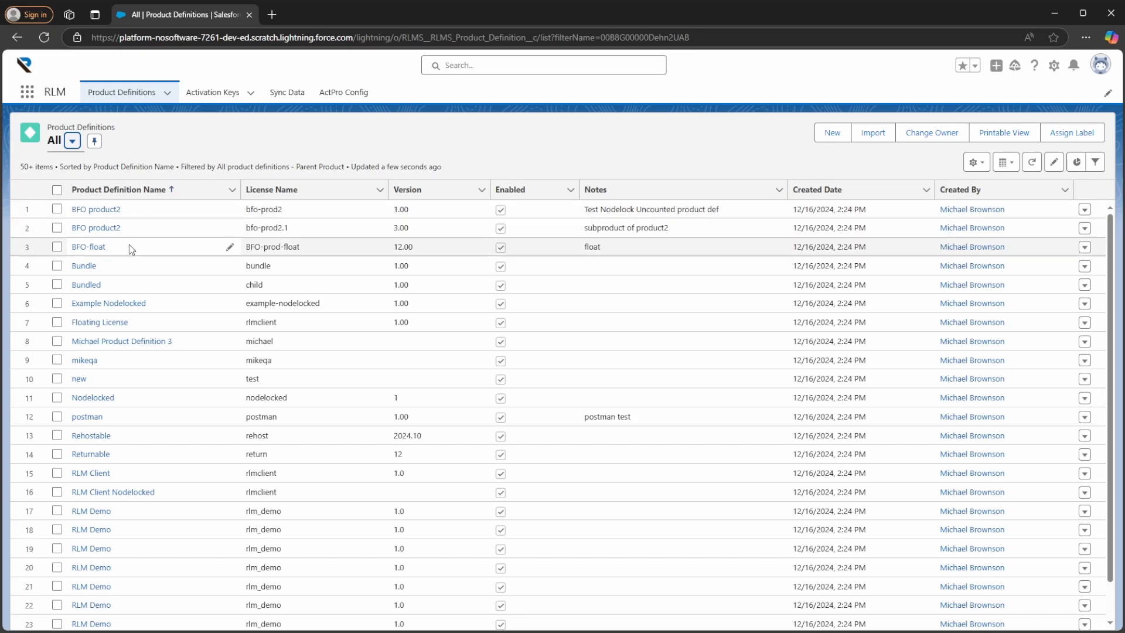
click(115, 322)
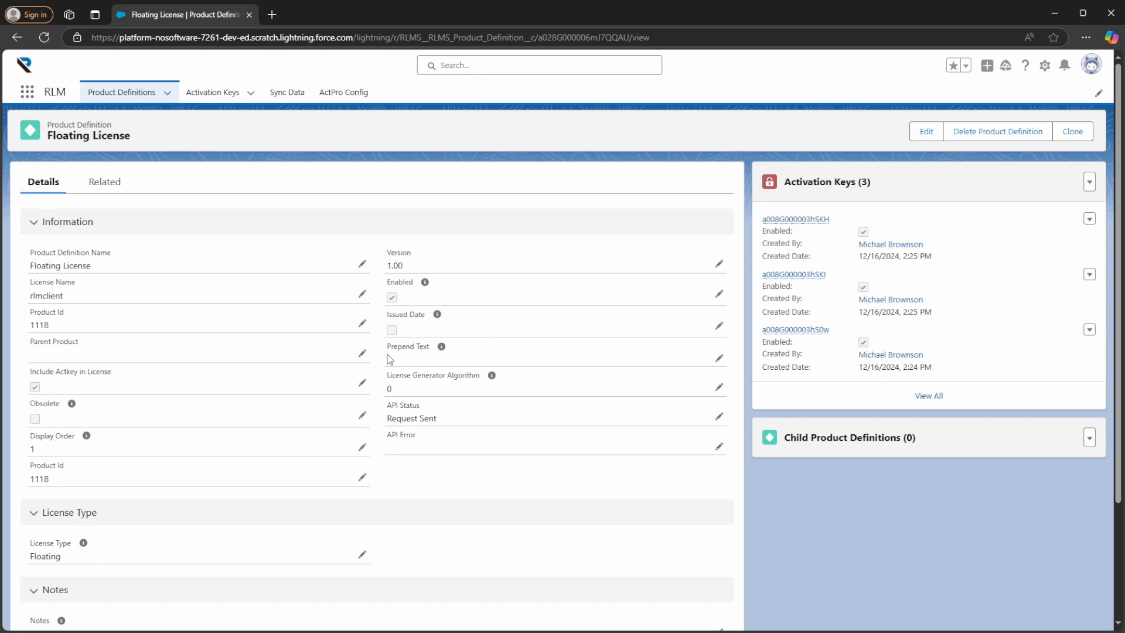
click(362, 353)
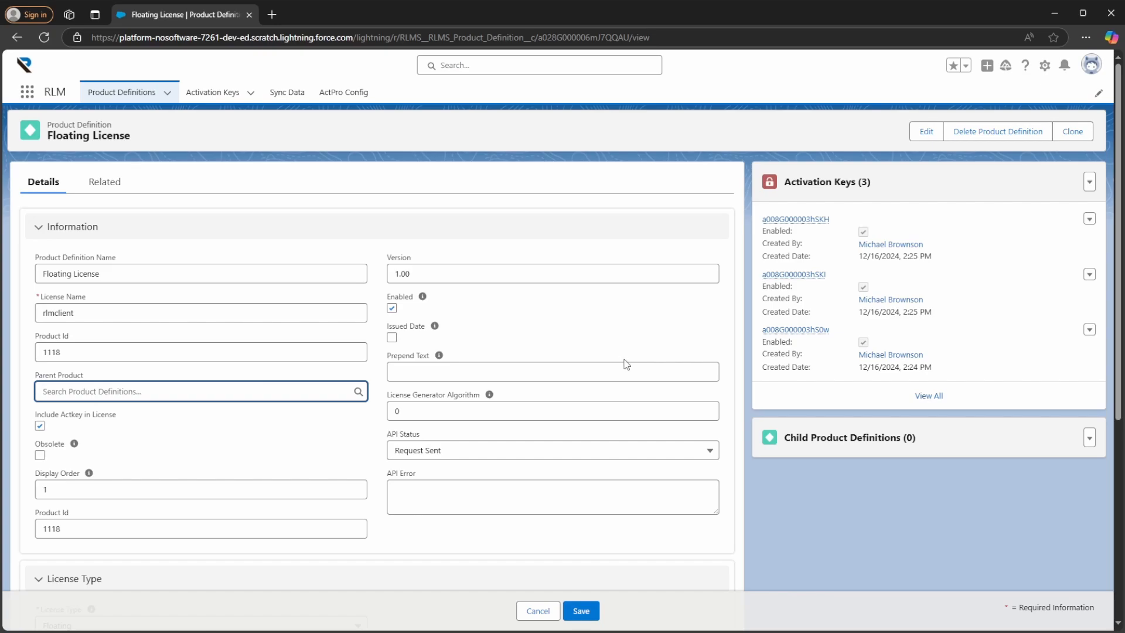
click(582, 317)
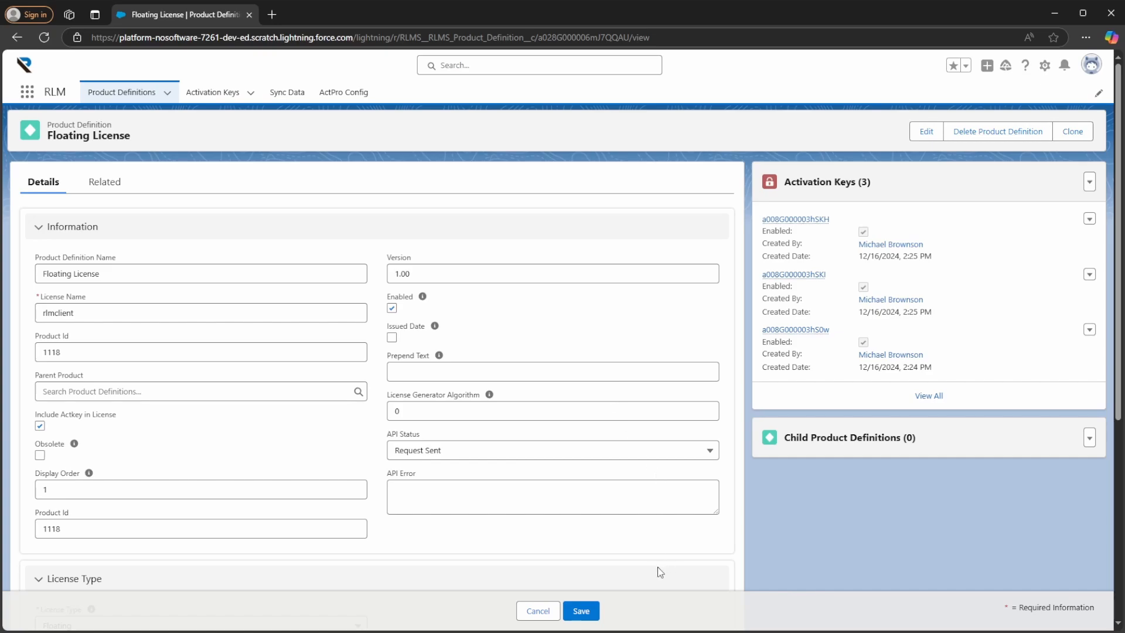
click(578, 610)
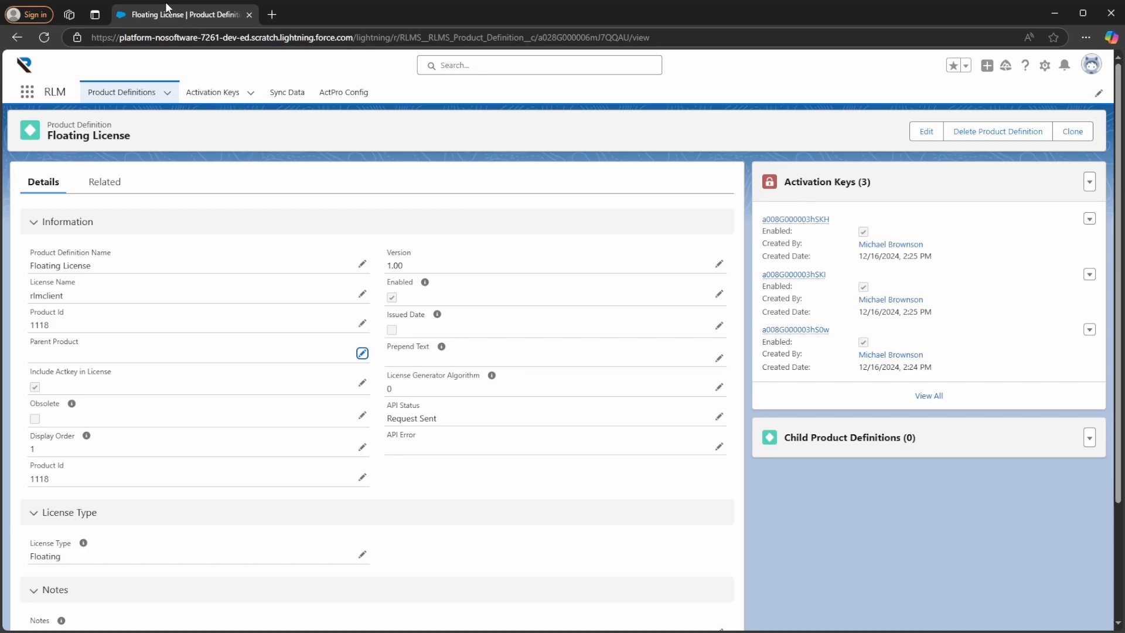
Step: Start a new activation key record and name it "test"
click(203, 87)
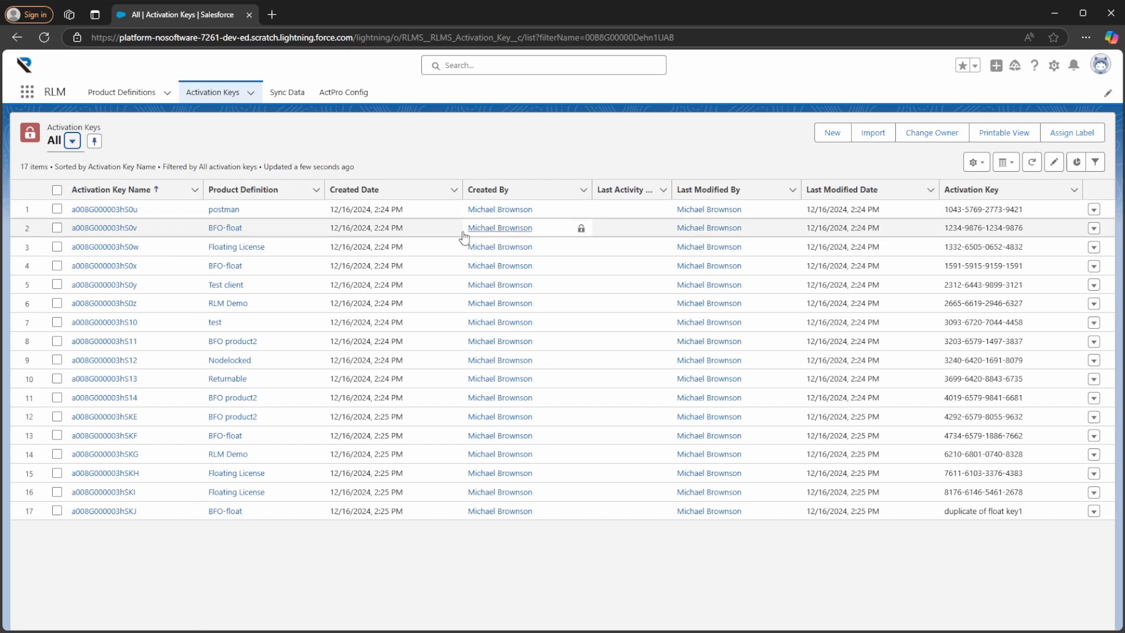
click(833, 135)
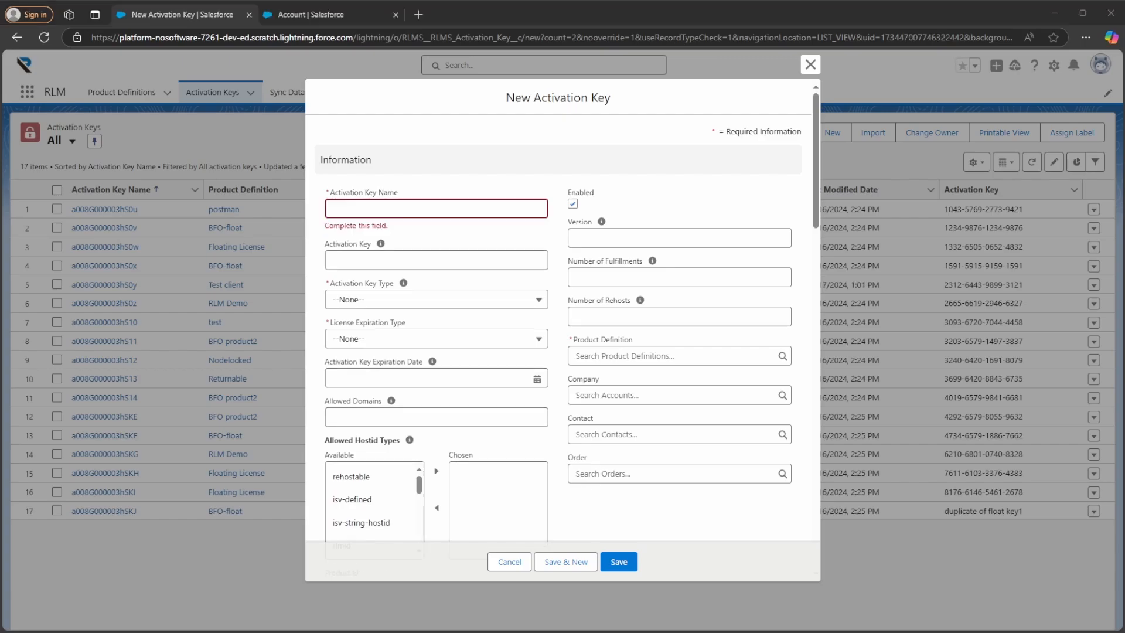
click(415, 212)
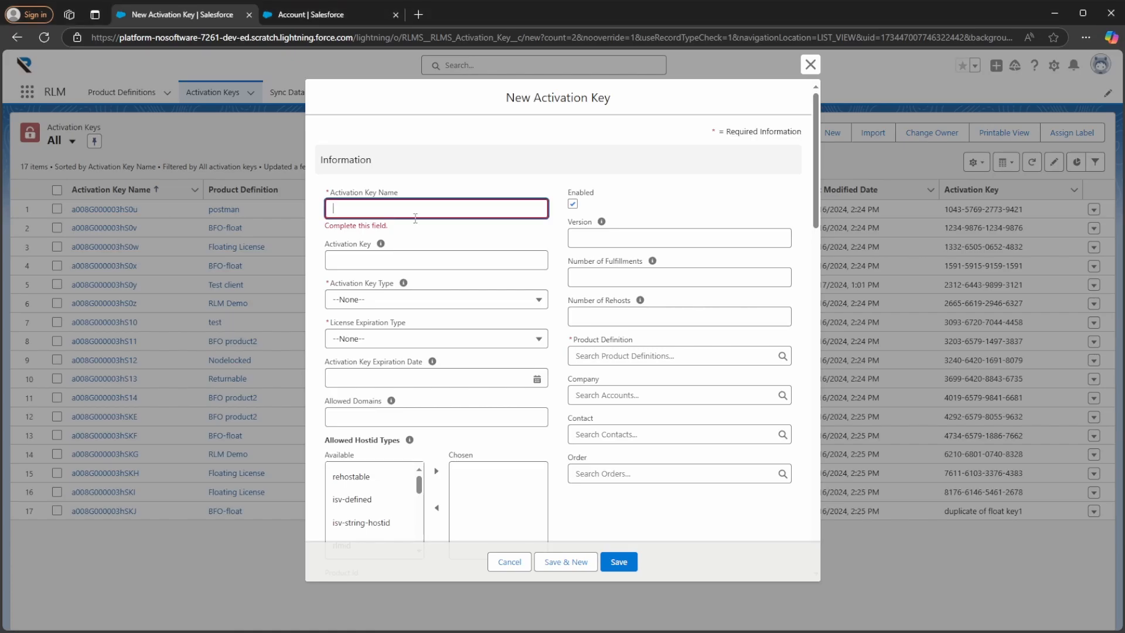
text(test)
Step: Set the new key's activation key type to Normal and its license expiration type to Permanent
click(396, 302)
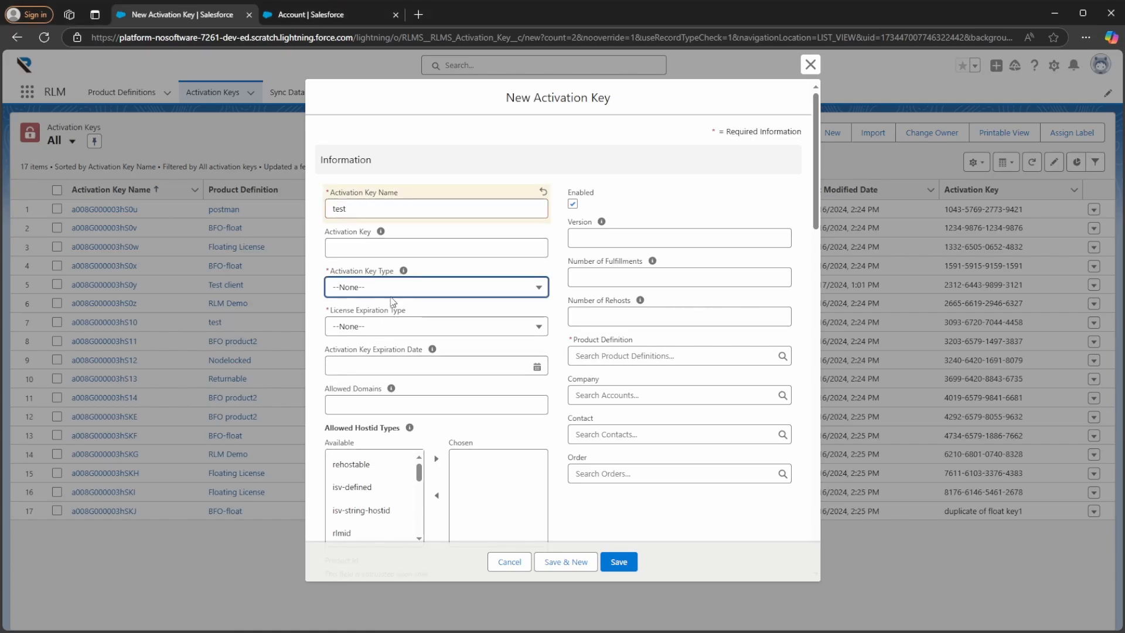
click(395, 289)
click(375, 334)
click(377, 326)
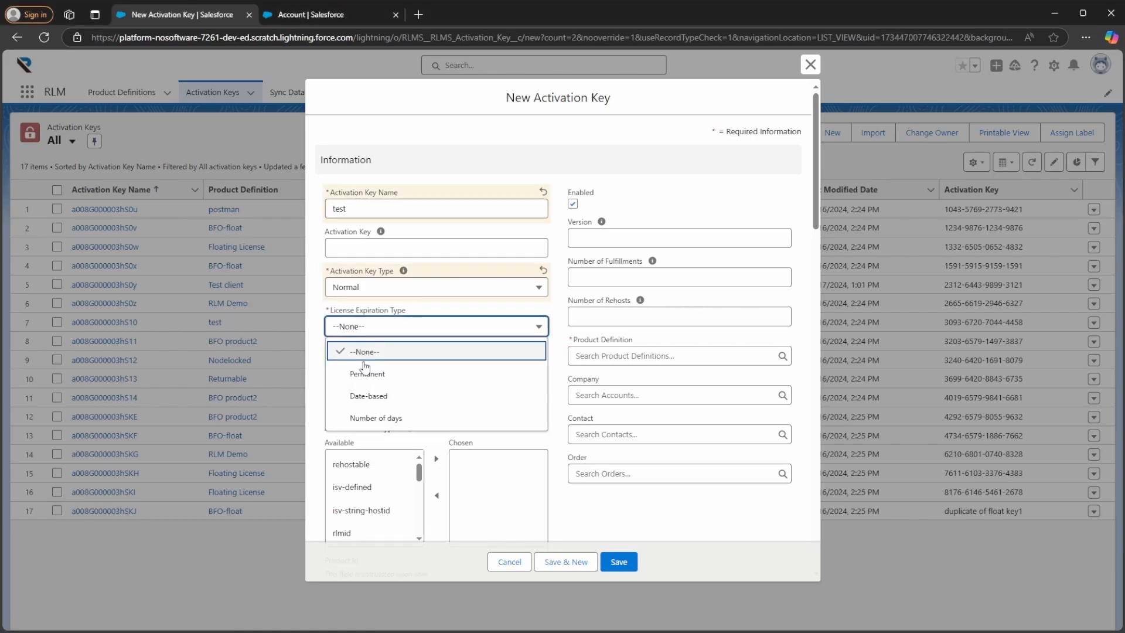
click(364, 371)
Step: Assign the Nodelocked product definition to the new activation key and save the record
click(649, 358)
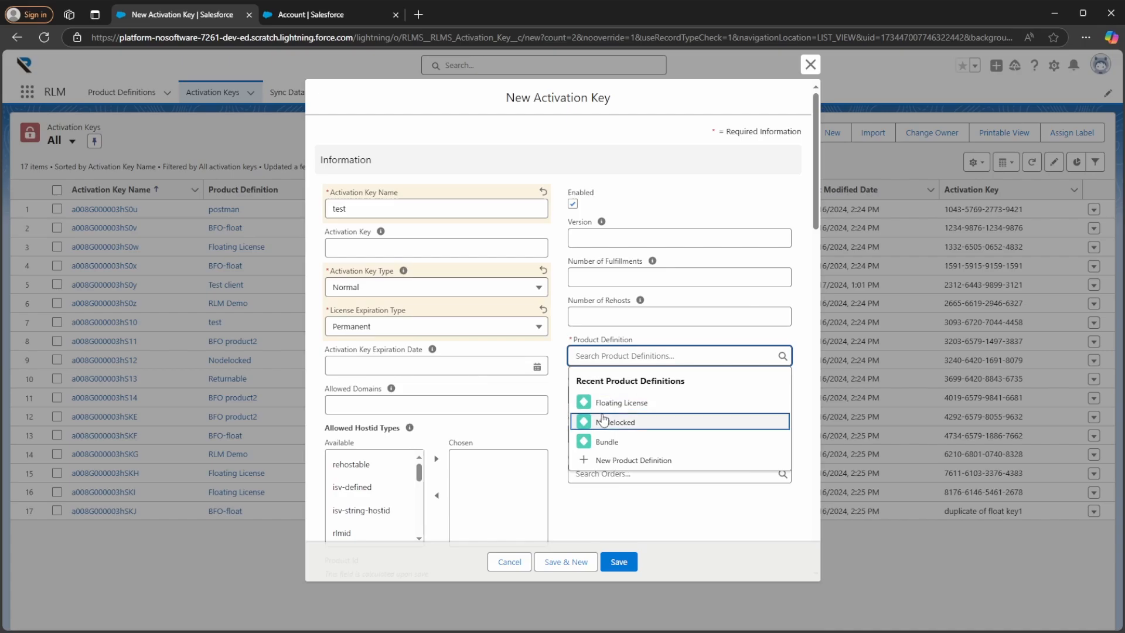
click(605, 422)
click(619, 561)
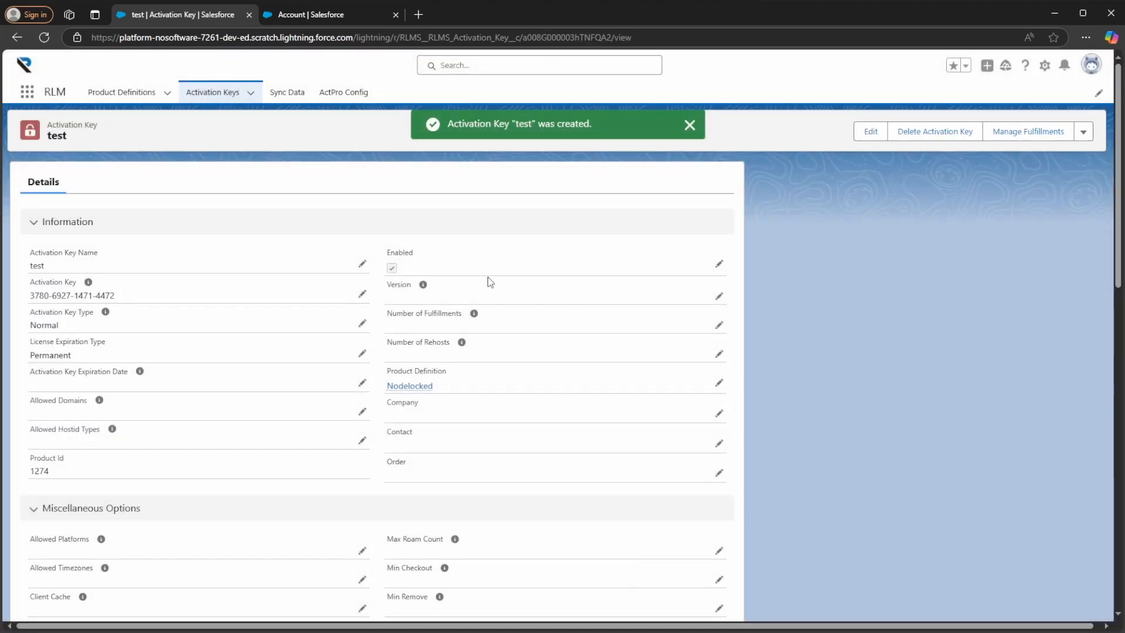
Step: Open the Test client activation key and examine the license contents of its existing fulfillment
click(228, 94)
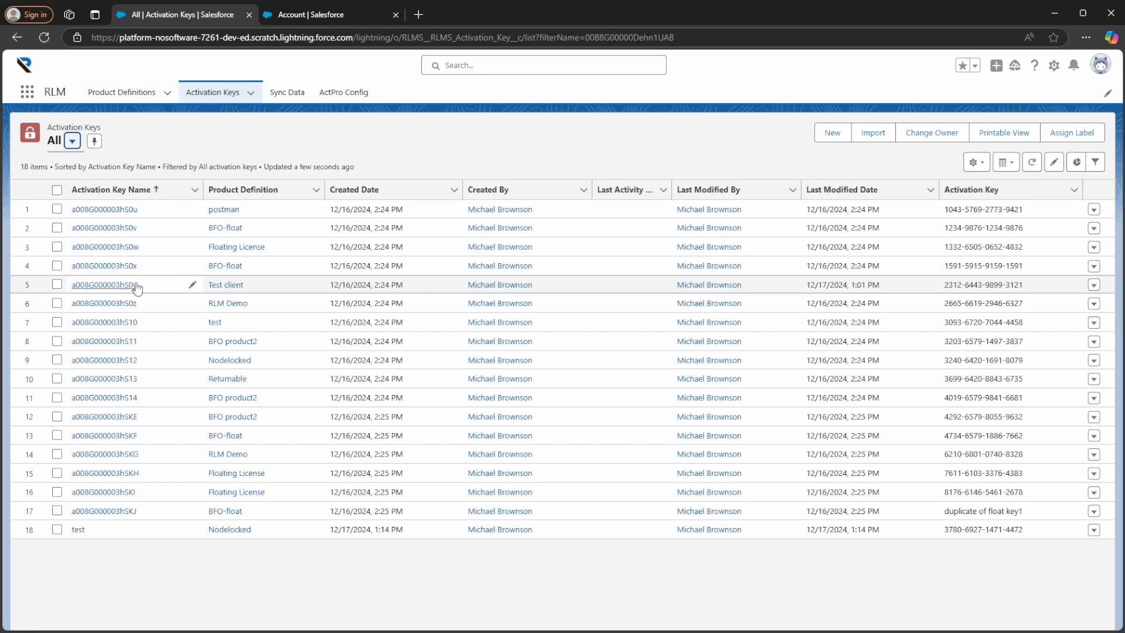
click(114, 285)
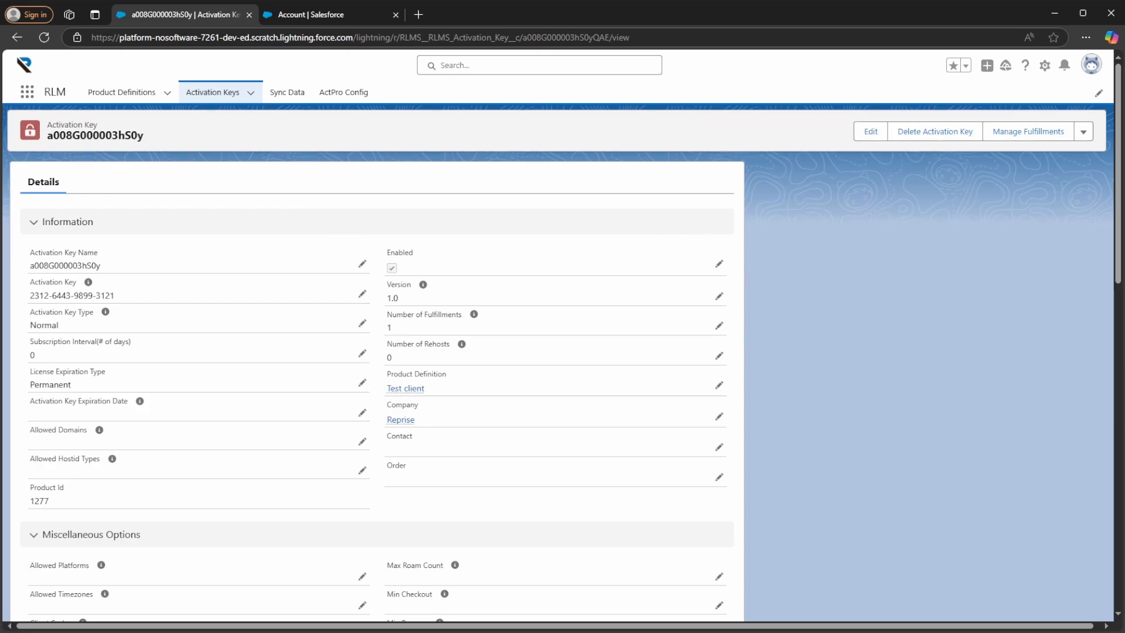
click(1041, 133)
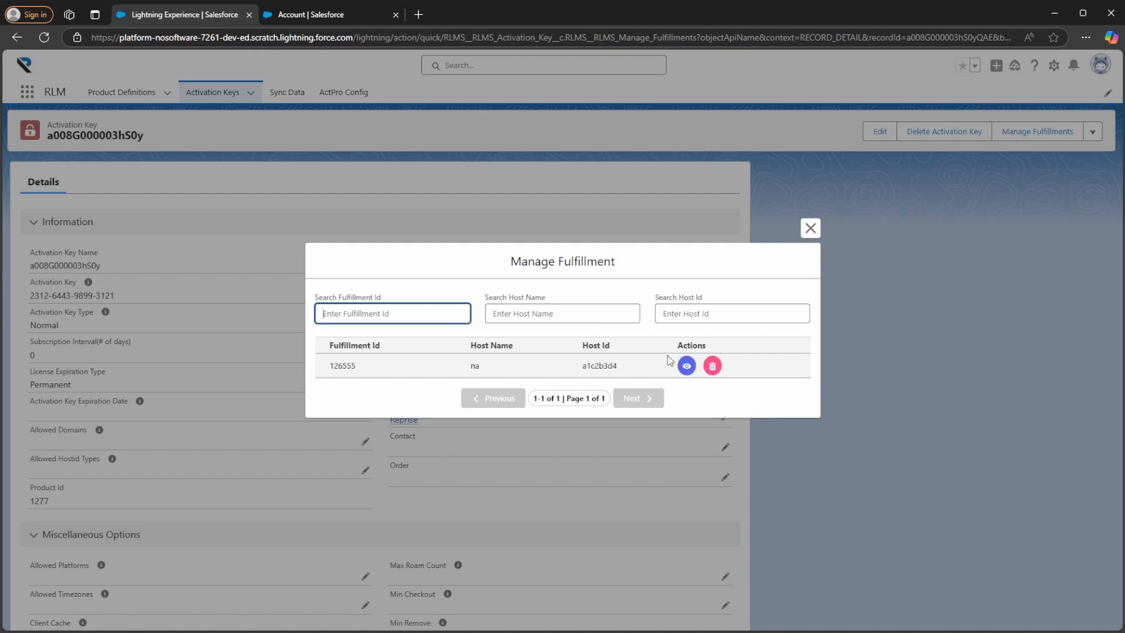
click(687, 366)
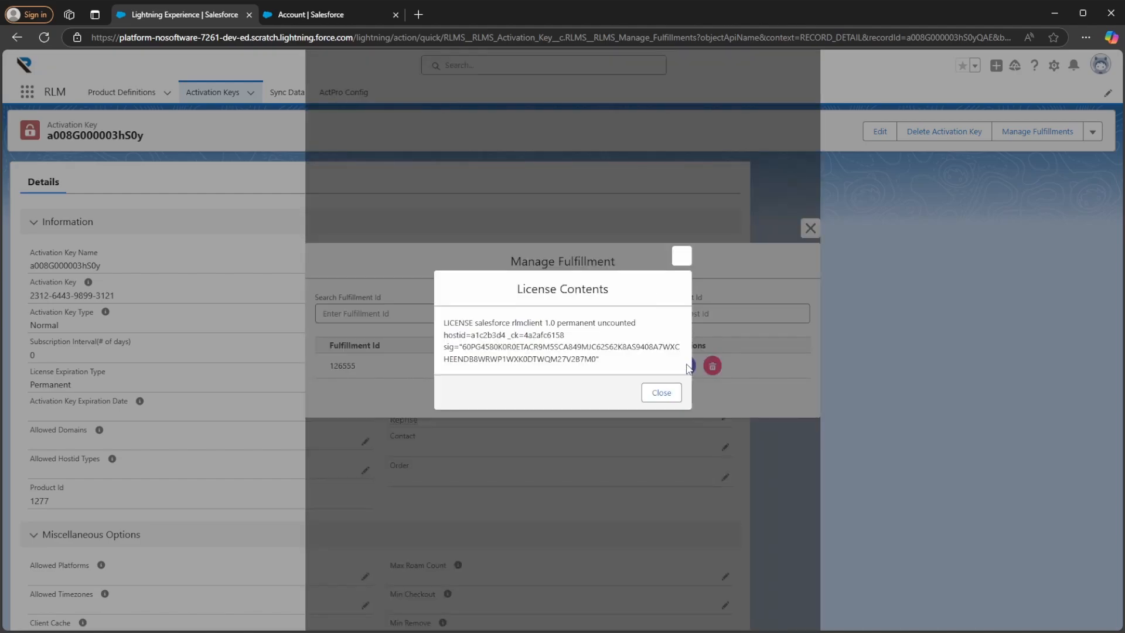
click(660, 392)
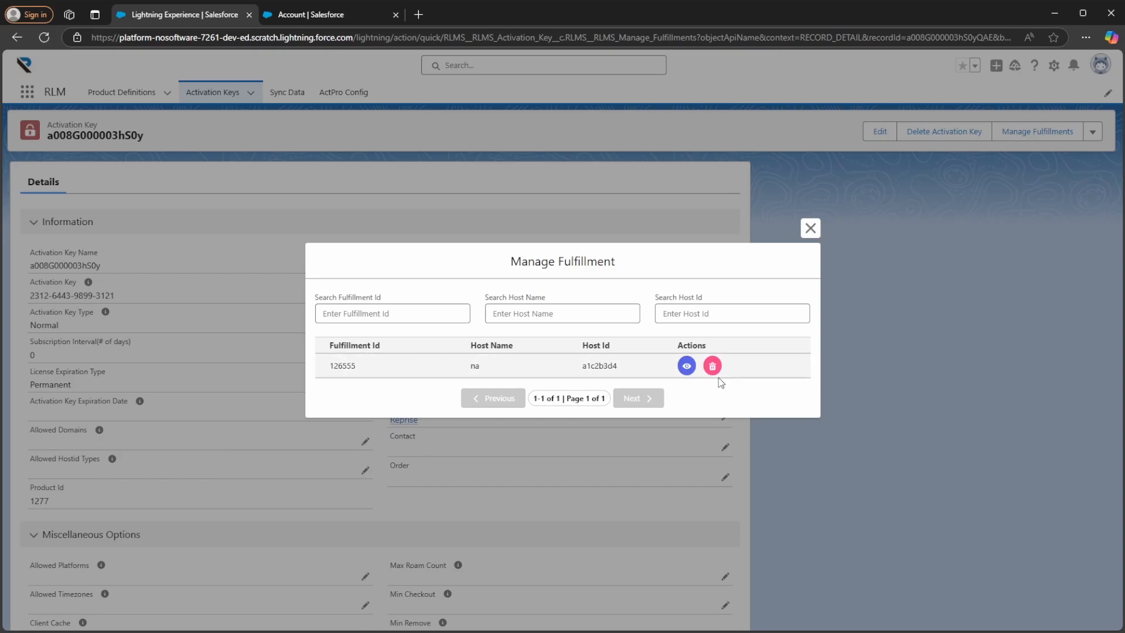
click(809, 231)
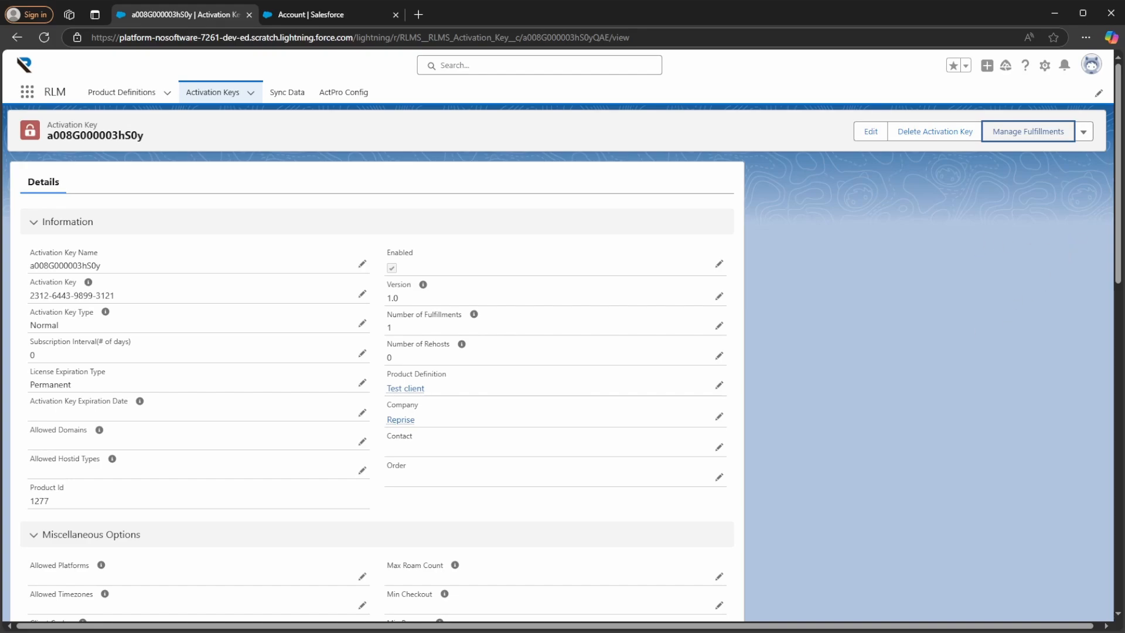
Step: Examine the key's Create Fulfillment form without generating a license, and open the linked Reprise company account
click(1083, 131)
click(1068, 156)
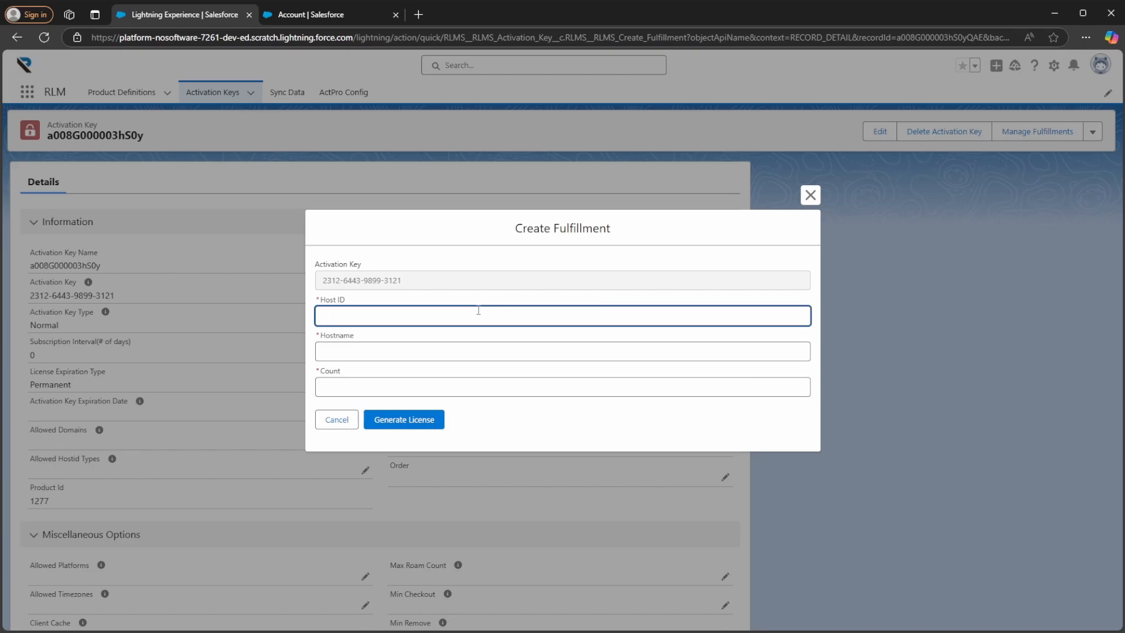
click(341, 420)
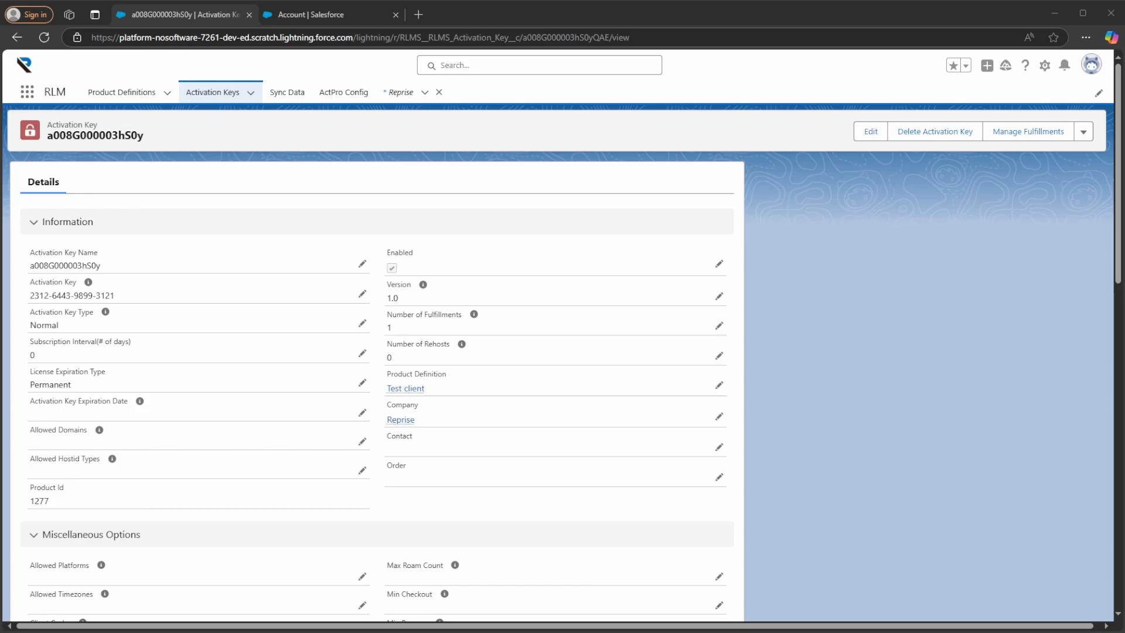
click(398, 420)
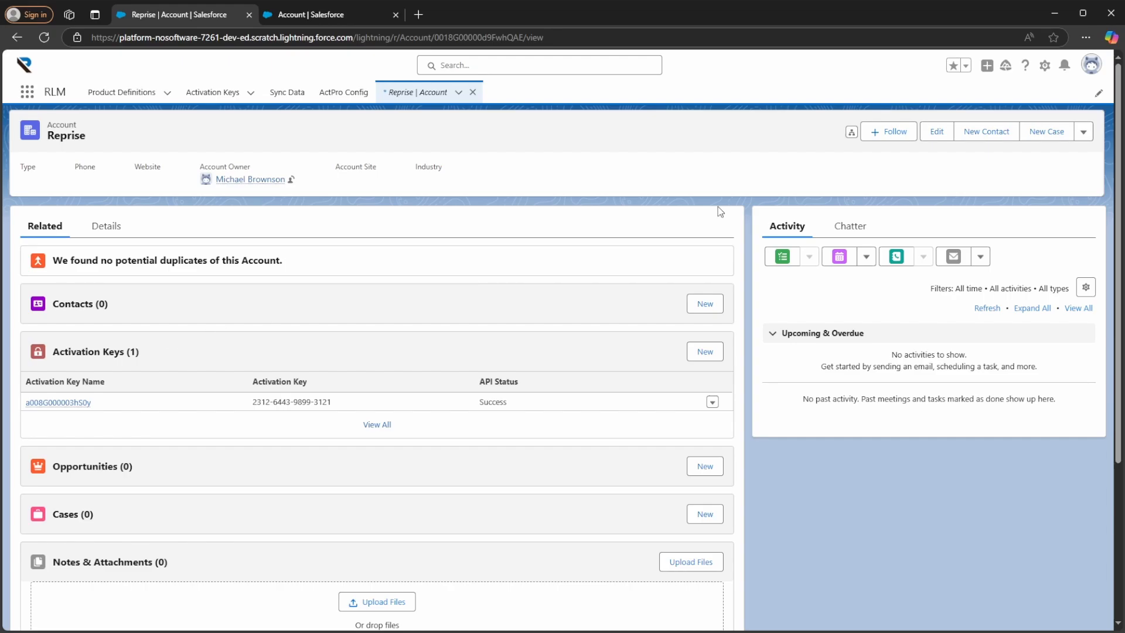
Step: Open Salesforce Setup and find Object Manager by searching for "object"
click(1045, 66)
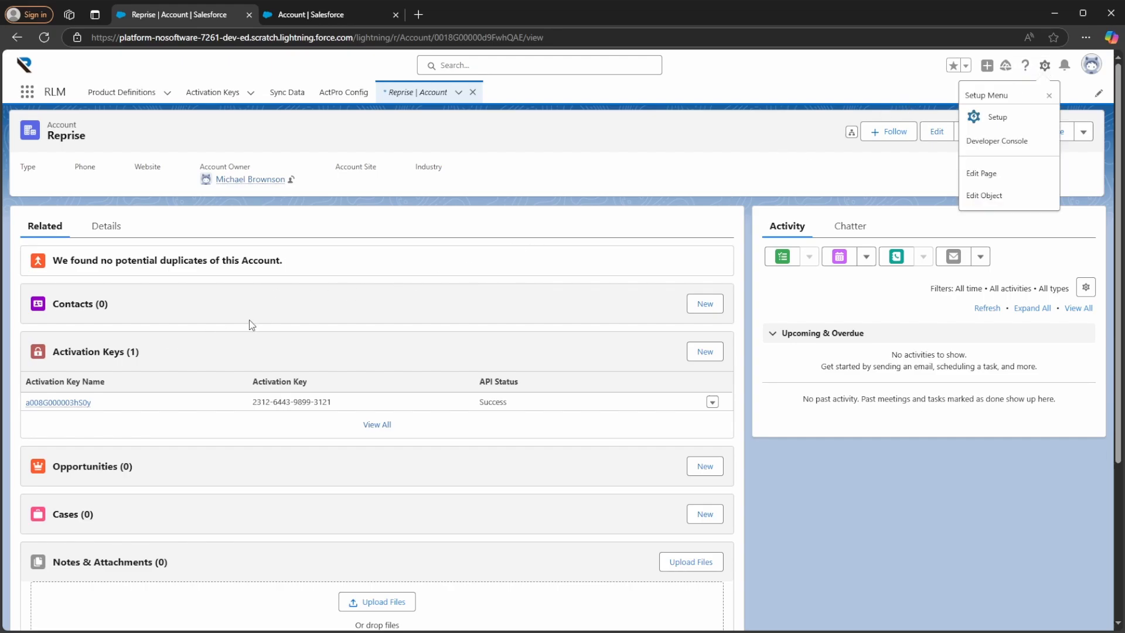
click(996, 117)
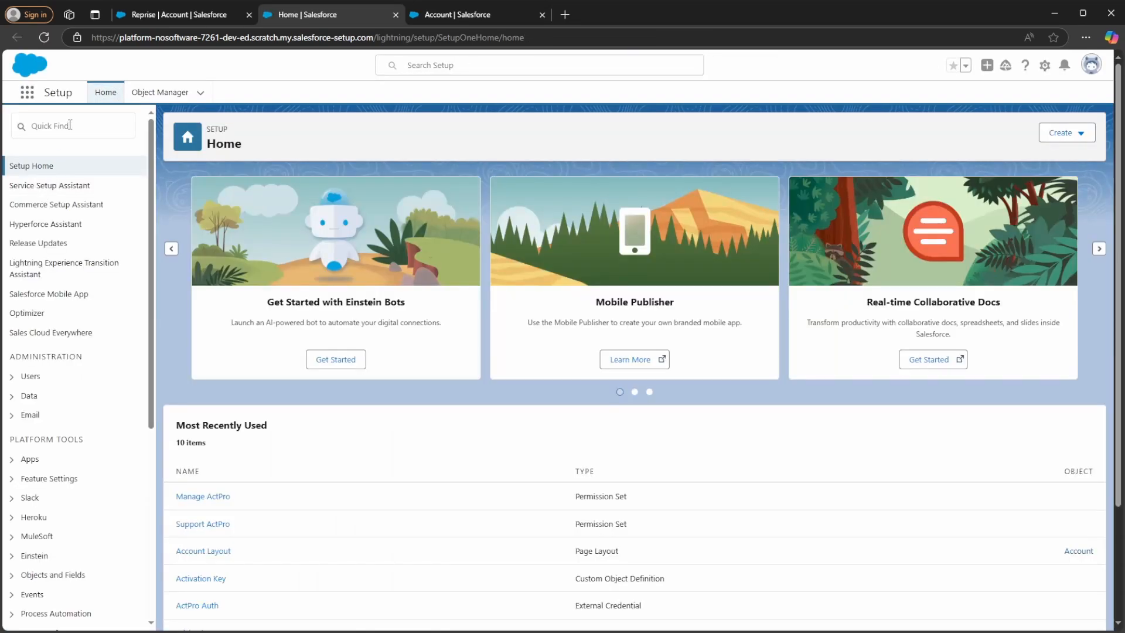
click(70, 125)
text(object)
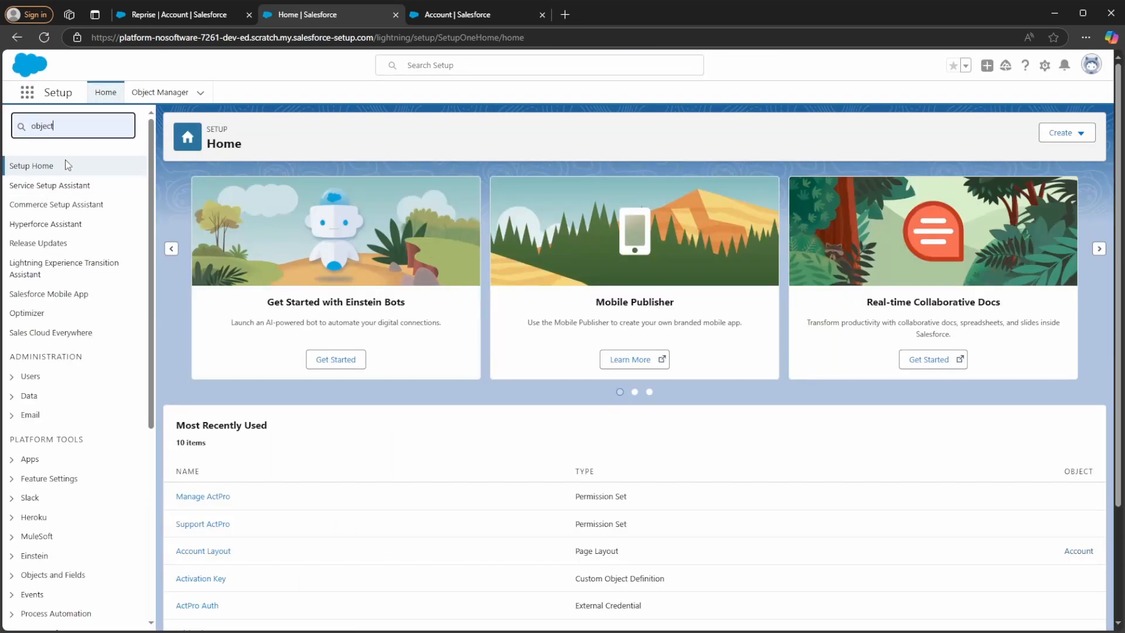
click(47, 339)
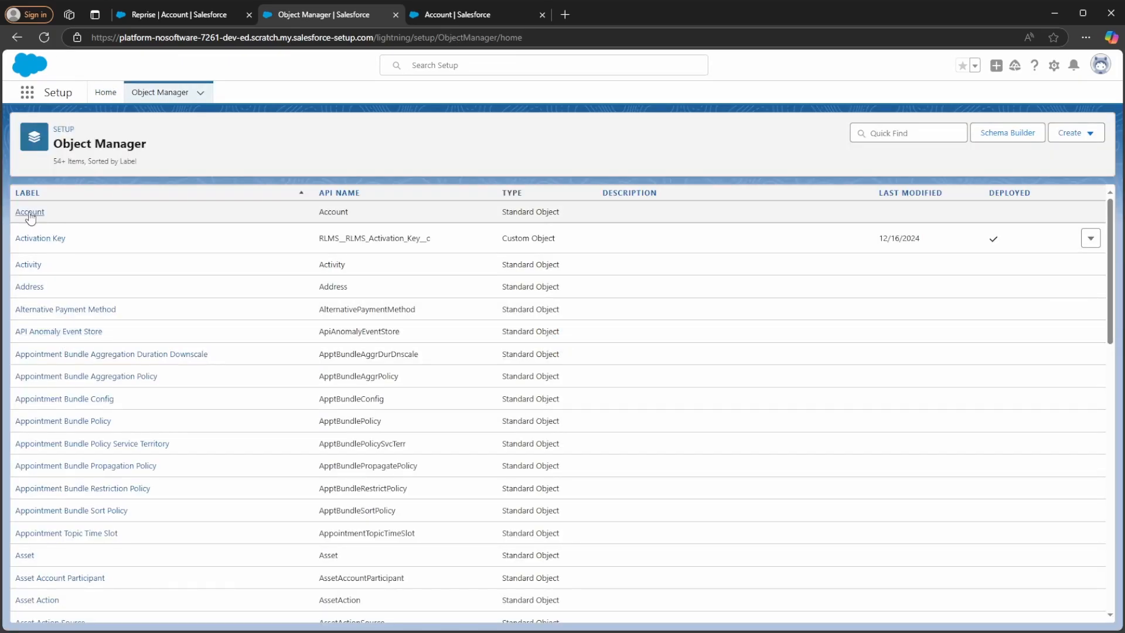
Step: Open the Account object's page layout named Account Layout in the layout editor
click(29, 213)
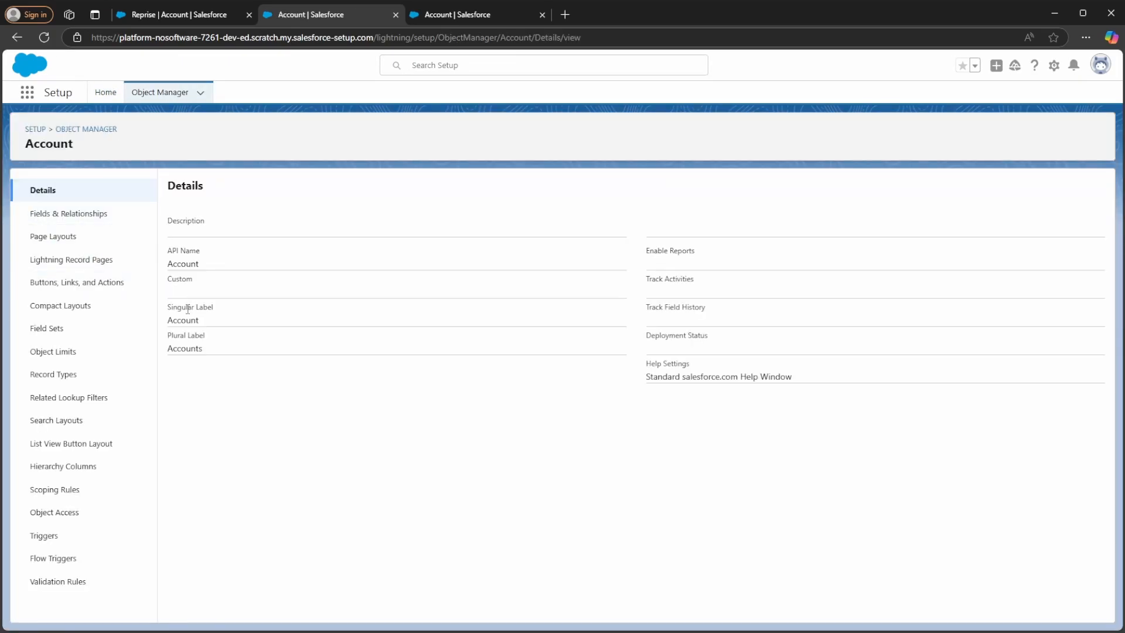
click(89, 235)
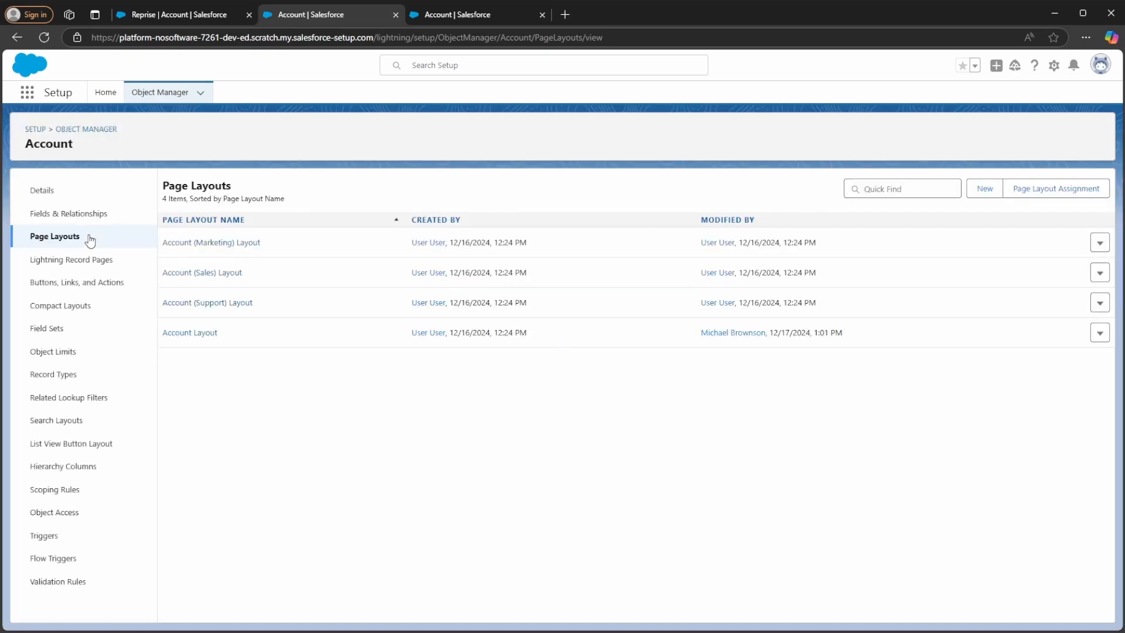
click(193, 334)
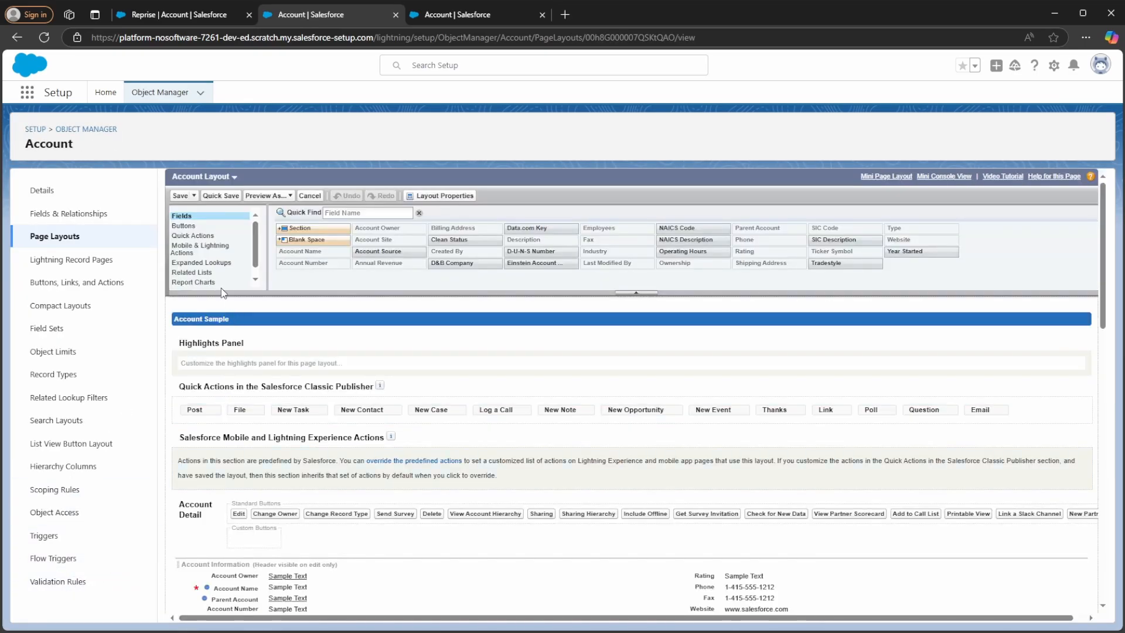
Step: Examine the column properties of the Activation Keys related list, cancel without changes, and return to the Reprise account record
click(205, 272)
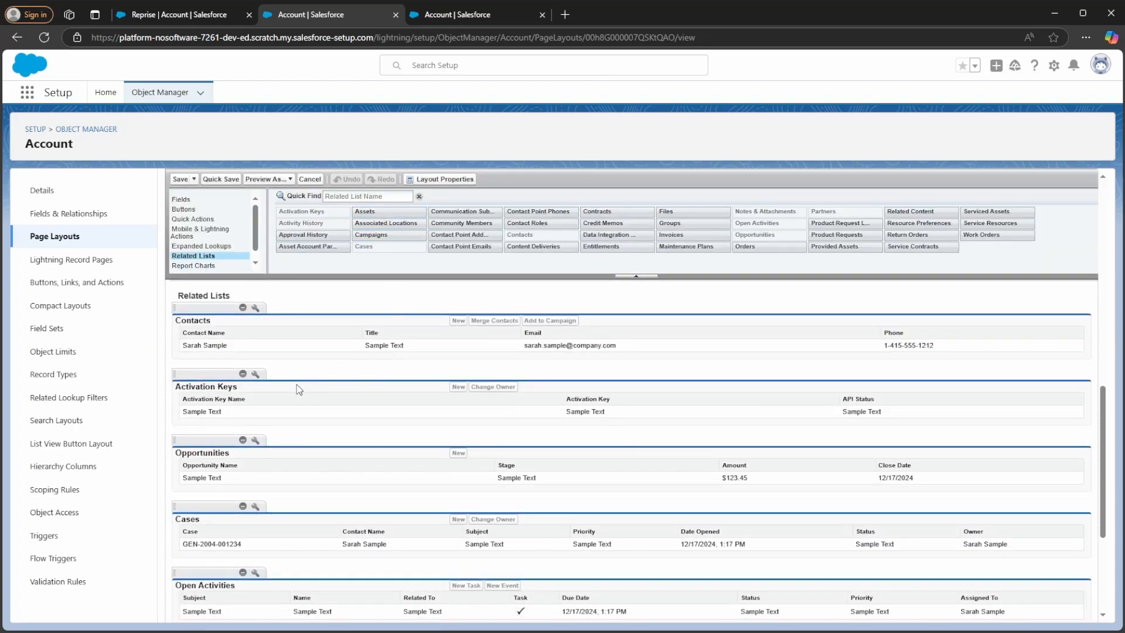
click(255, 374)
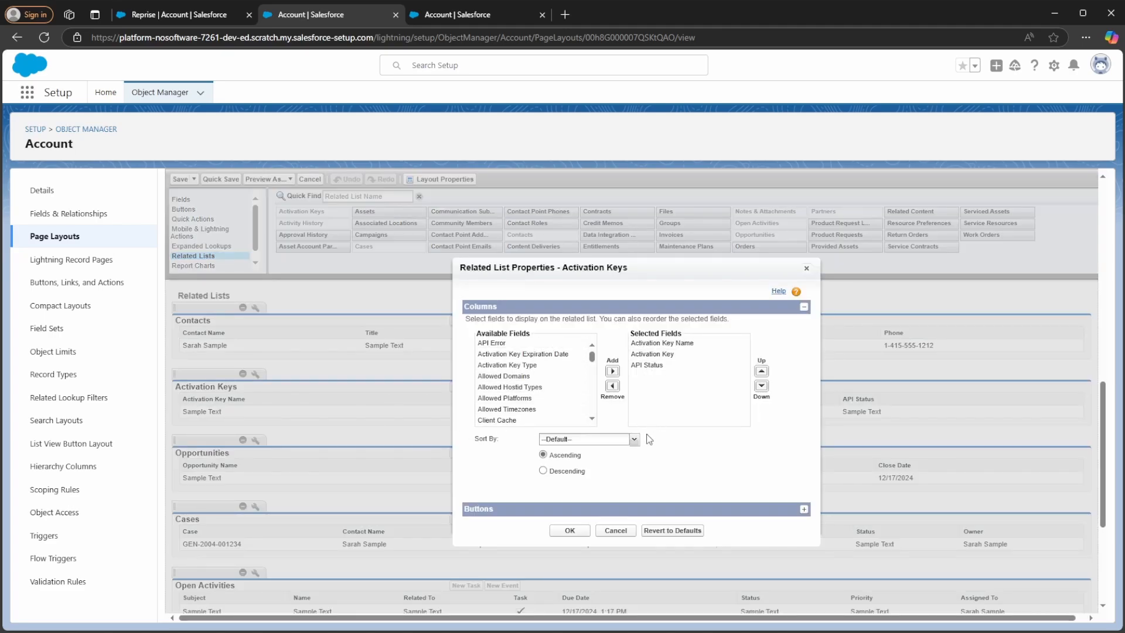
click(612, 532)
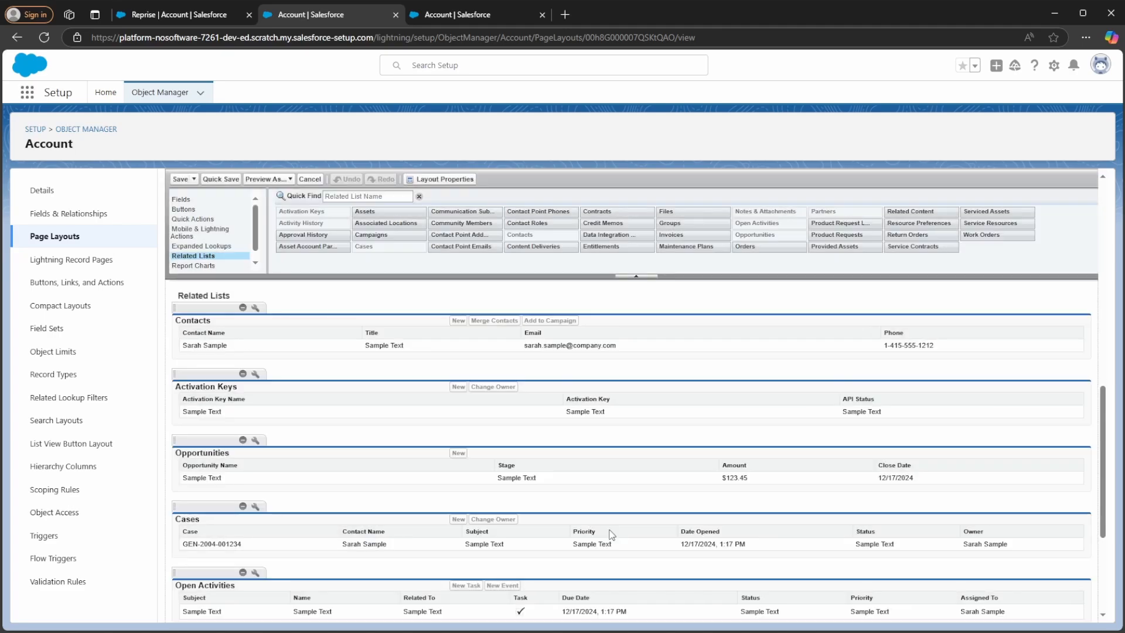
click(441, 18)
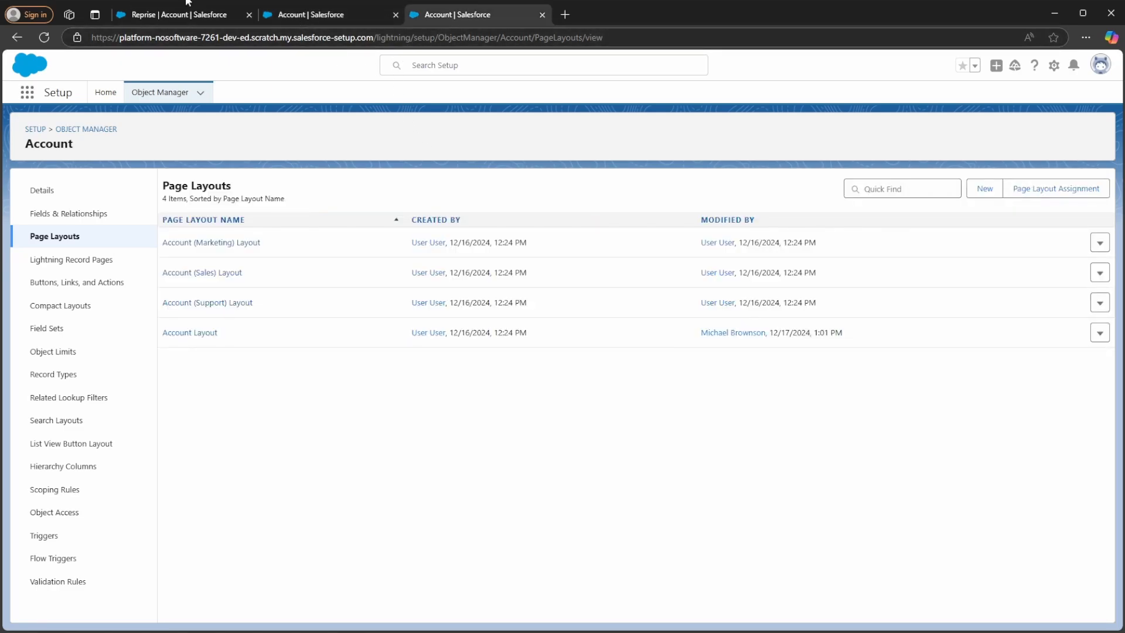
click(174, 14)
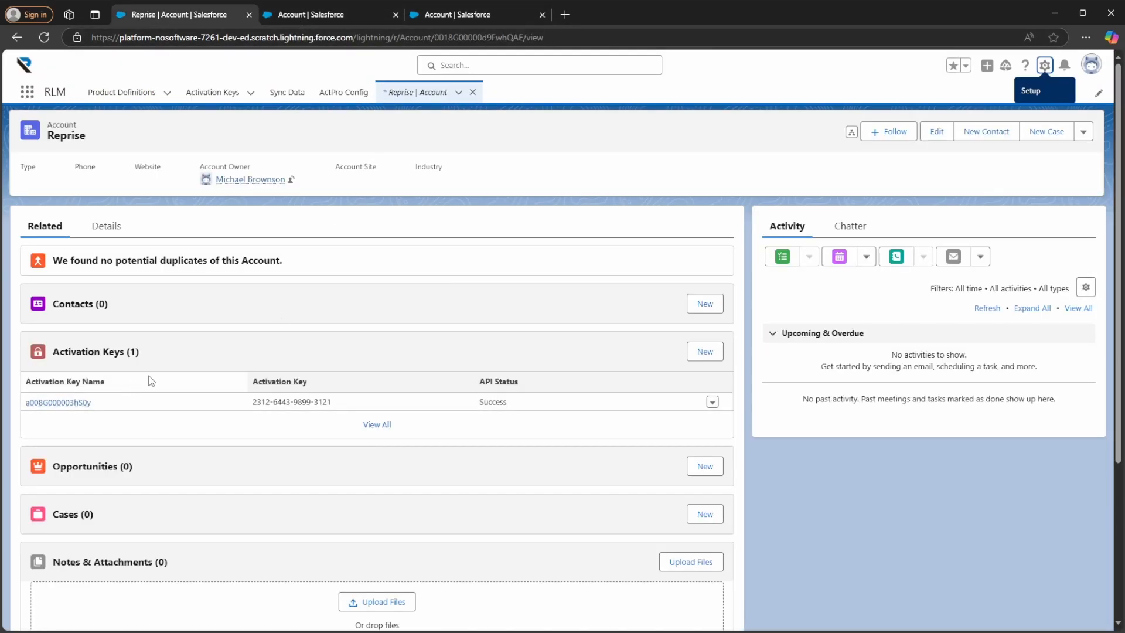